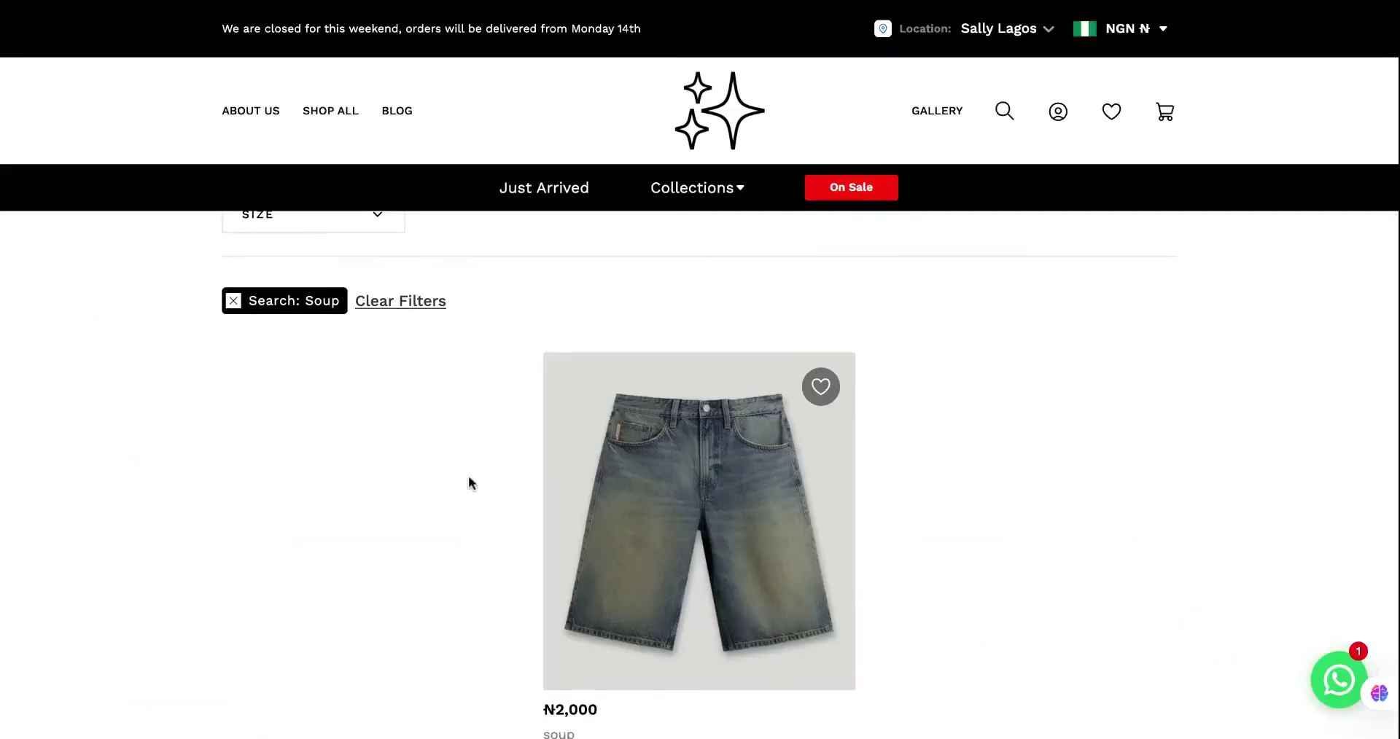
Scroll the 'Soup' search results to the out-of-stock ₦2,000 denim shorts.
scroll(468, 481, down, 1)
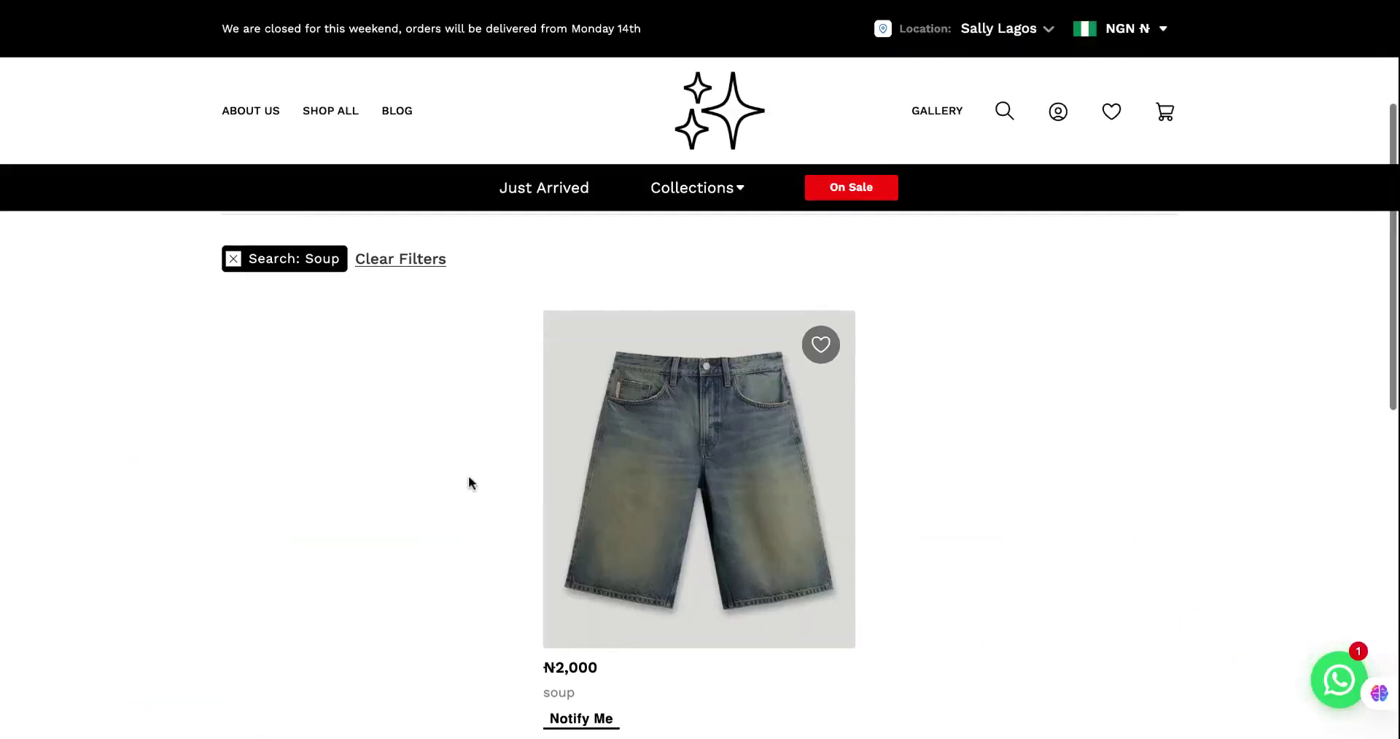
Bring up the Notify Me sign-up modal under the soup shorts and scroll through it.
scroll(473, 583, down, 1)
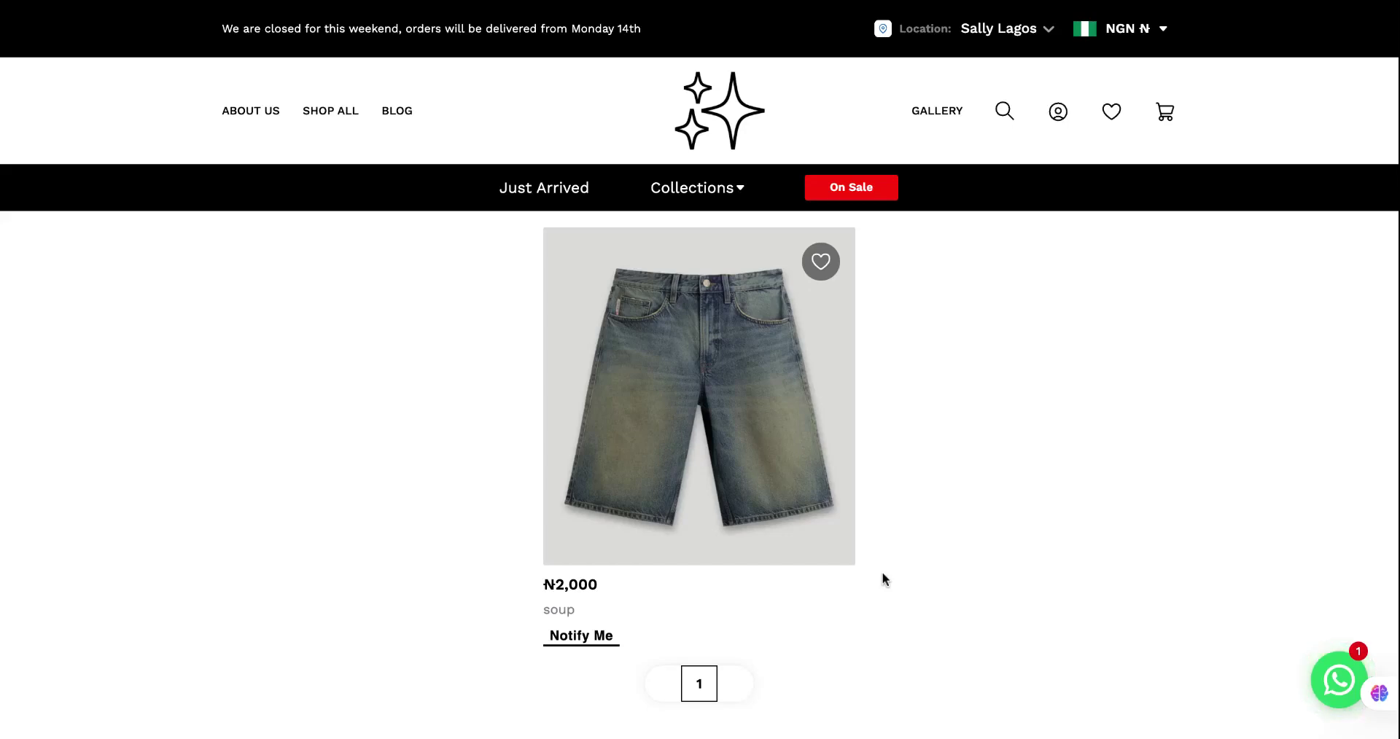
click(582, 640)
scroll(527, 466, down, 1)
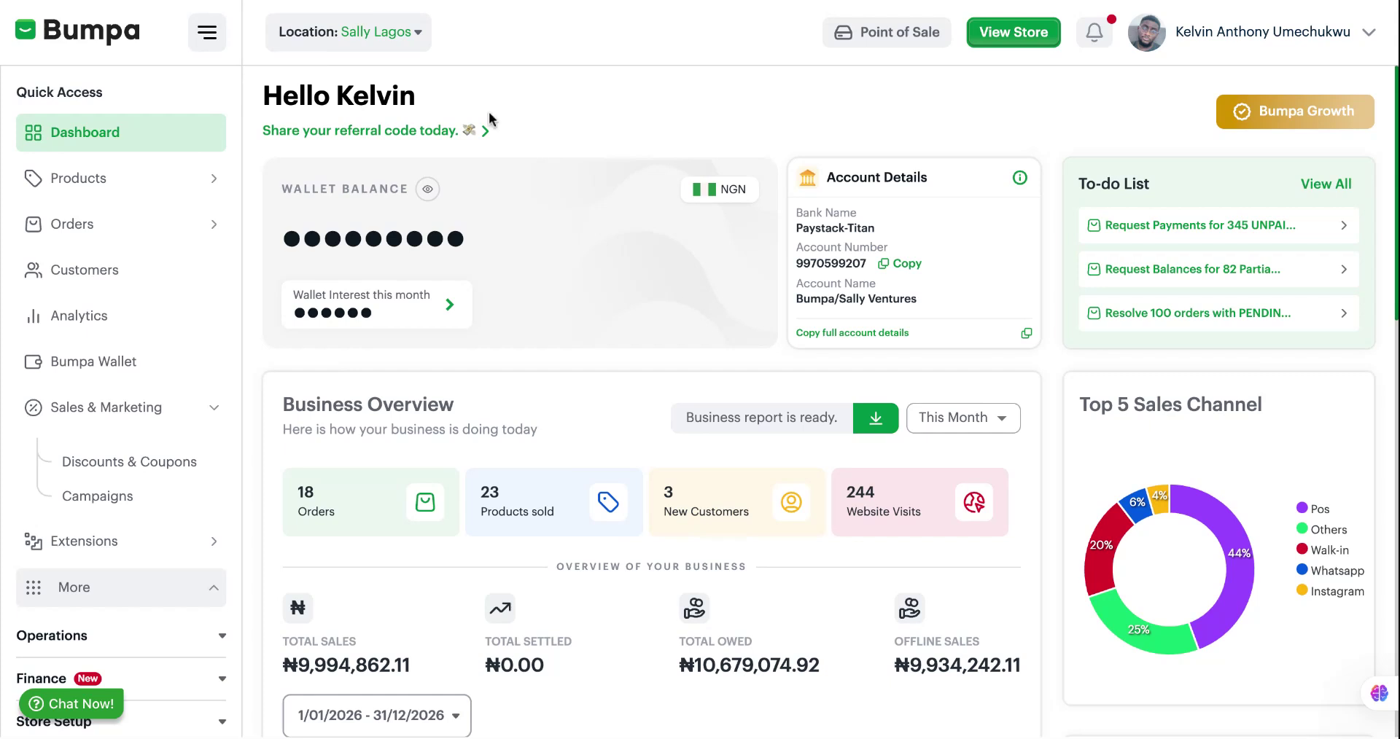
Go to Products > Stock Notification (6 sign-ups across 6 products) and open its Settings.
click(78, 176)
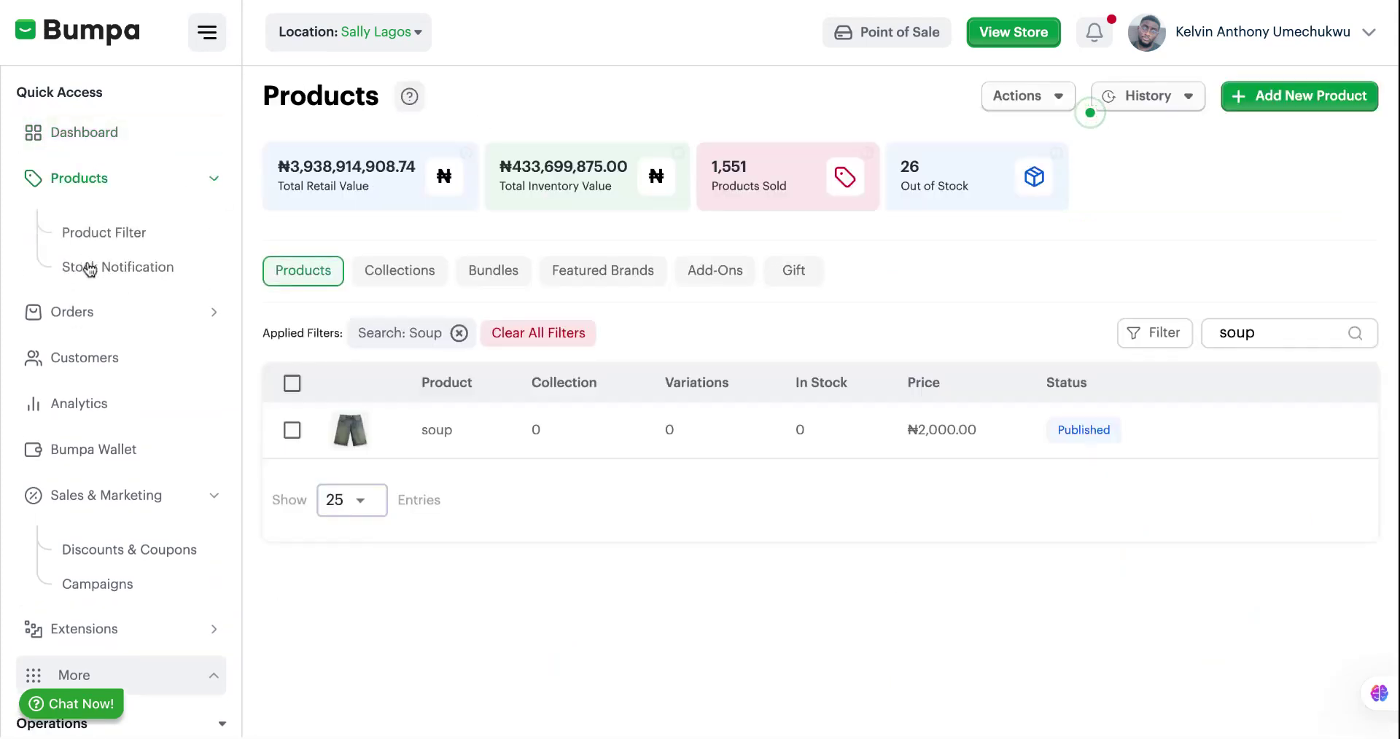
click(88, 266)
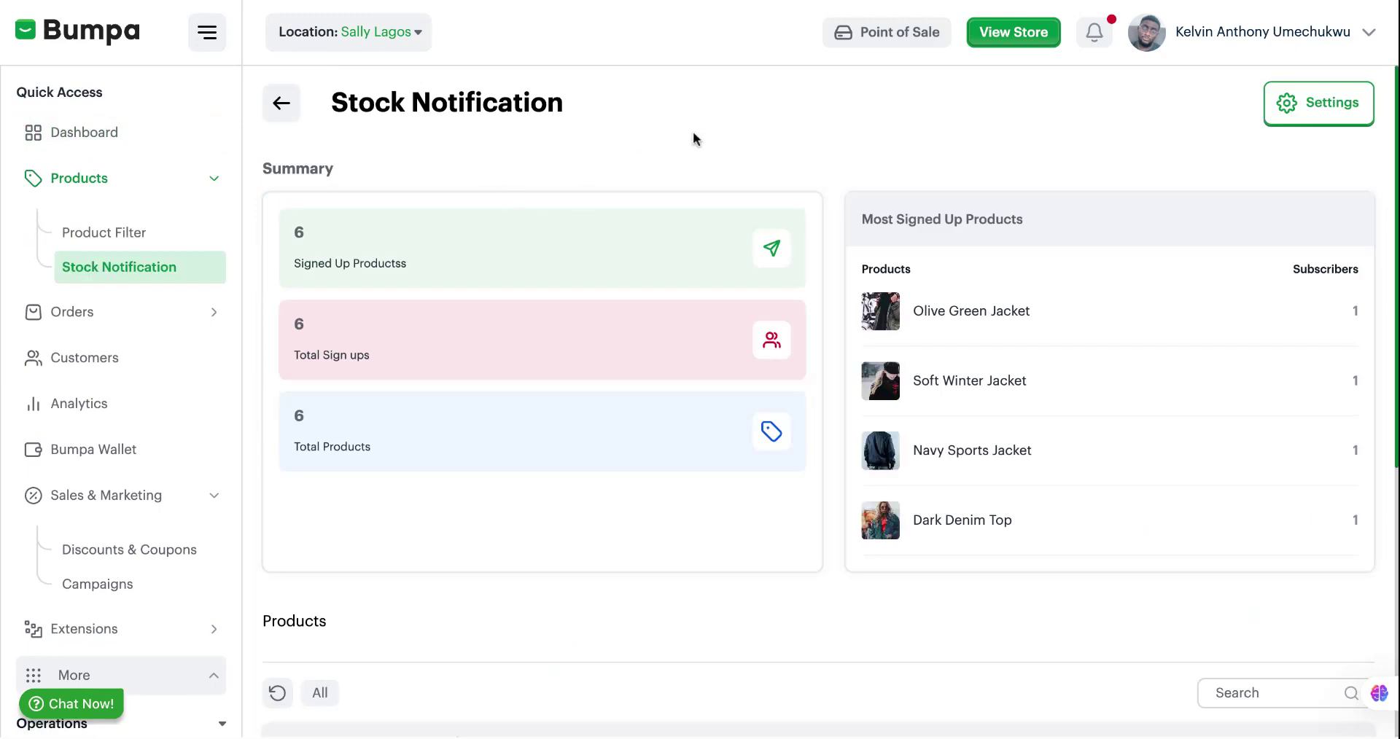
click(1292, 102)
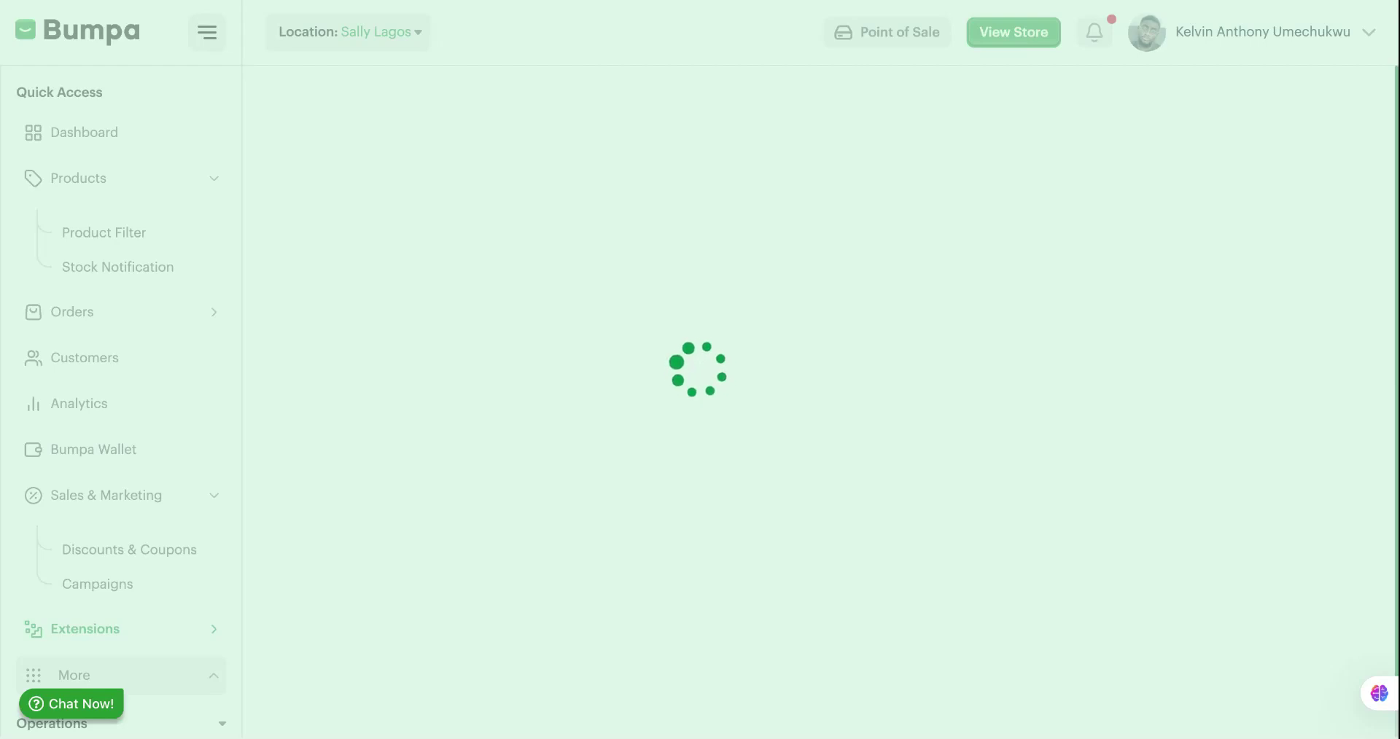
Switch Back In Stock Notifications off and back on, leaving them enabled.
scroll(817, 365, down, 1)
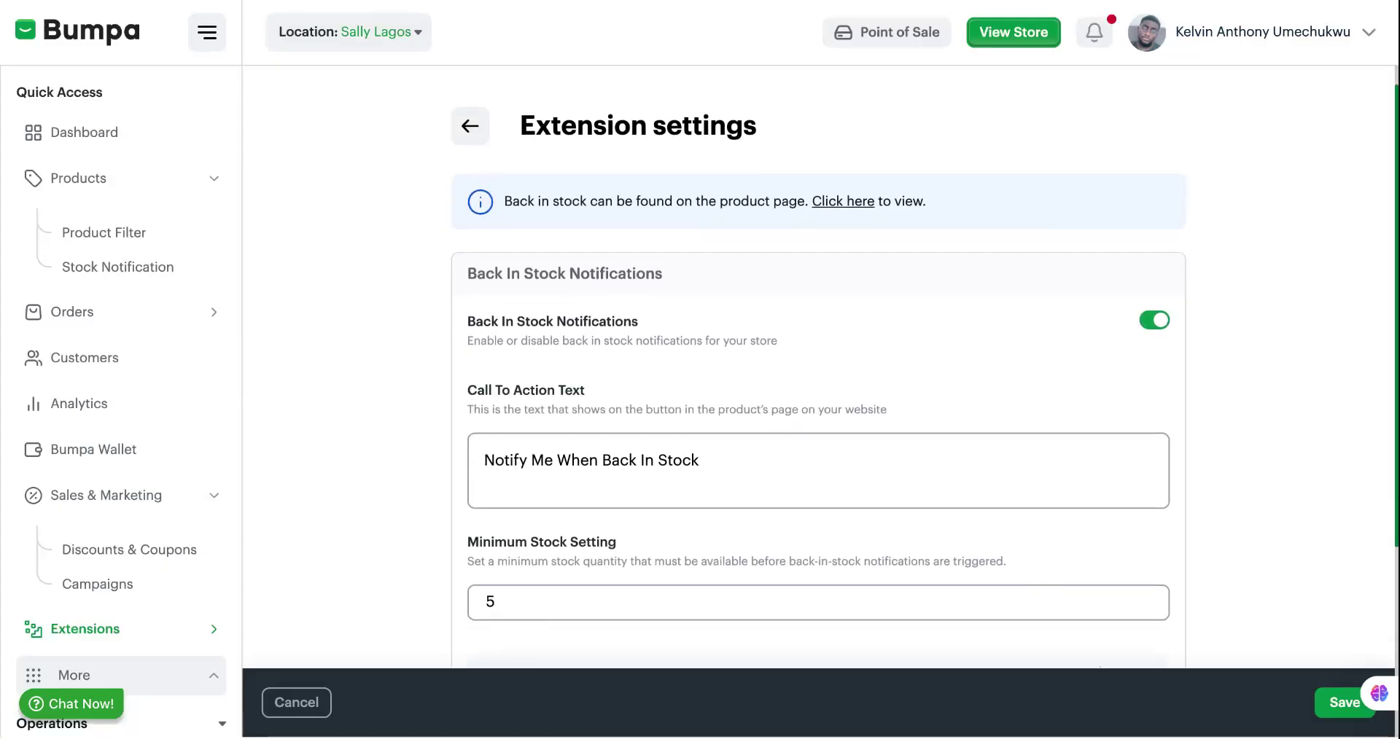
scroll(817, 401, up, 1)
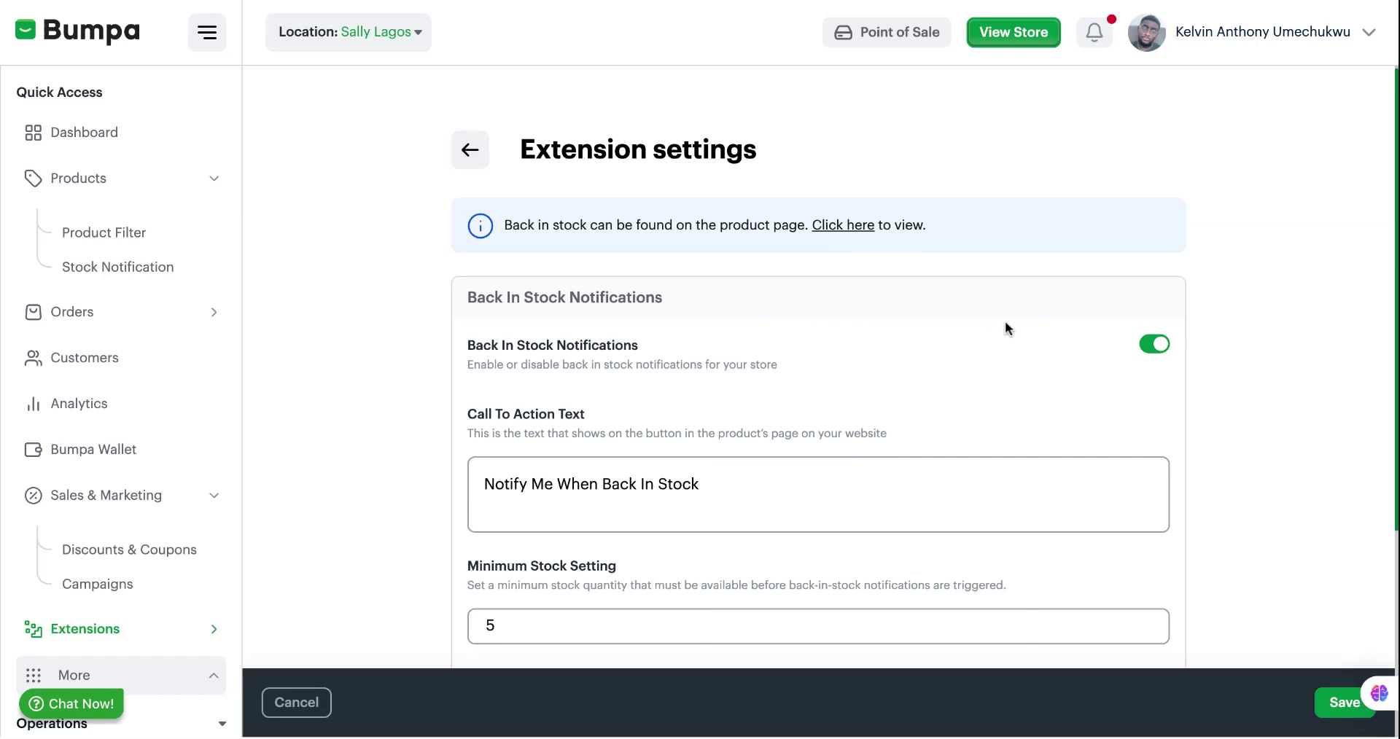
click(1156, 346)
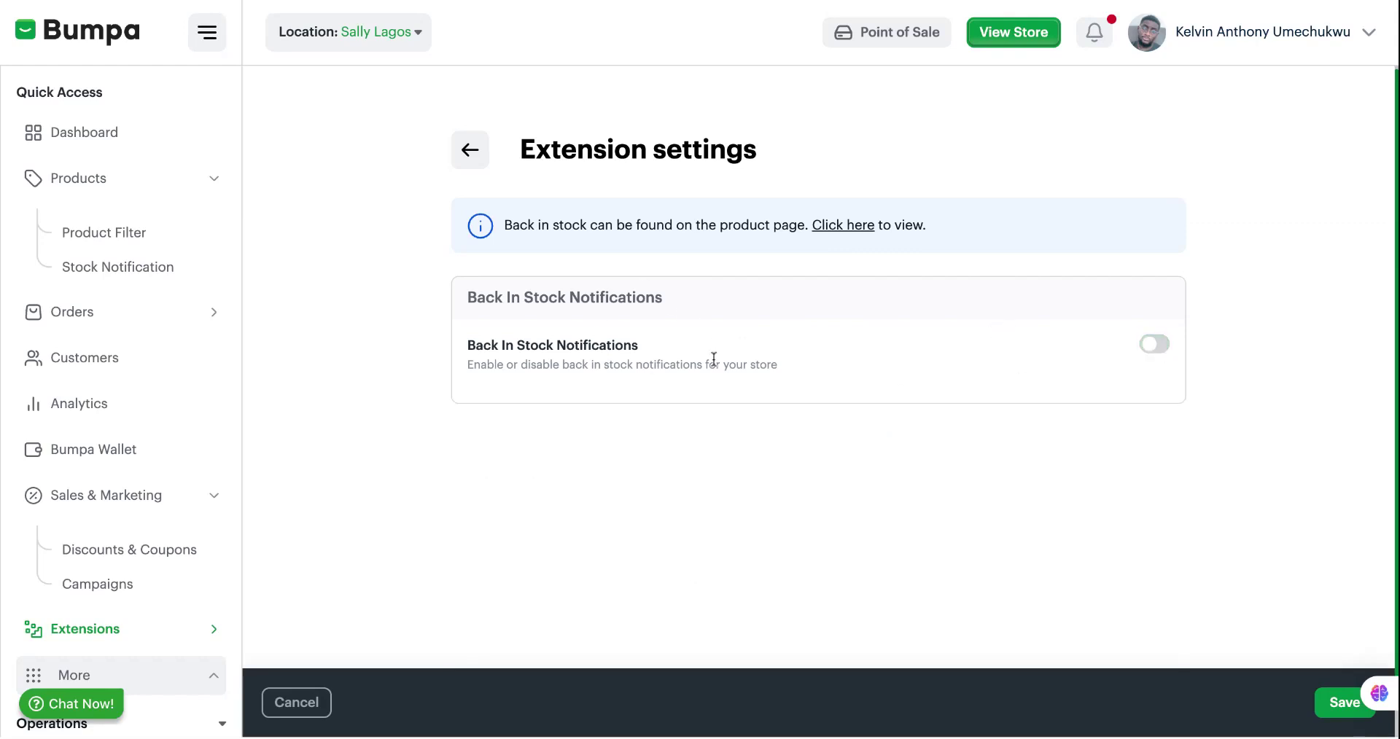
click(1152, 345)
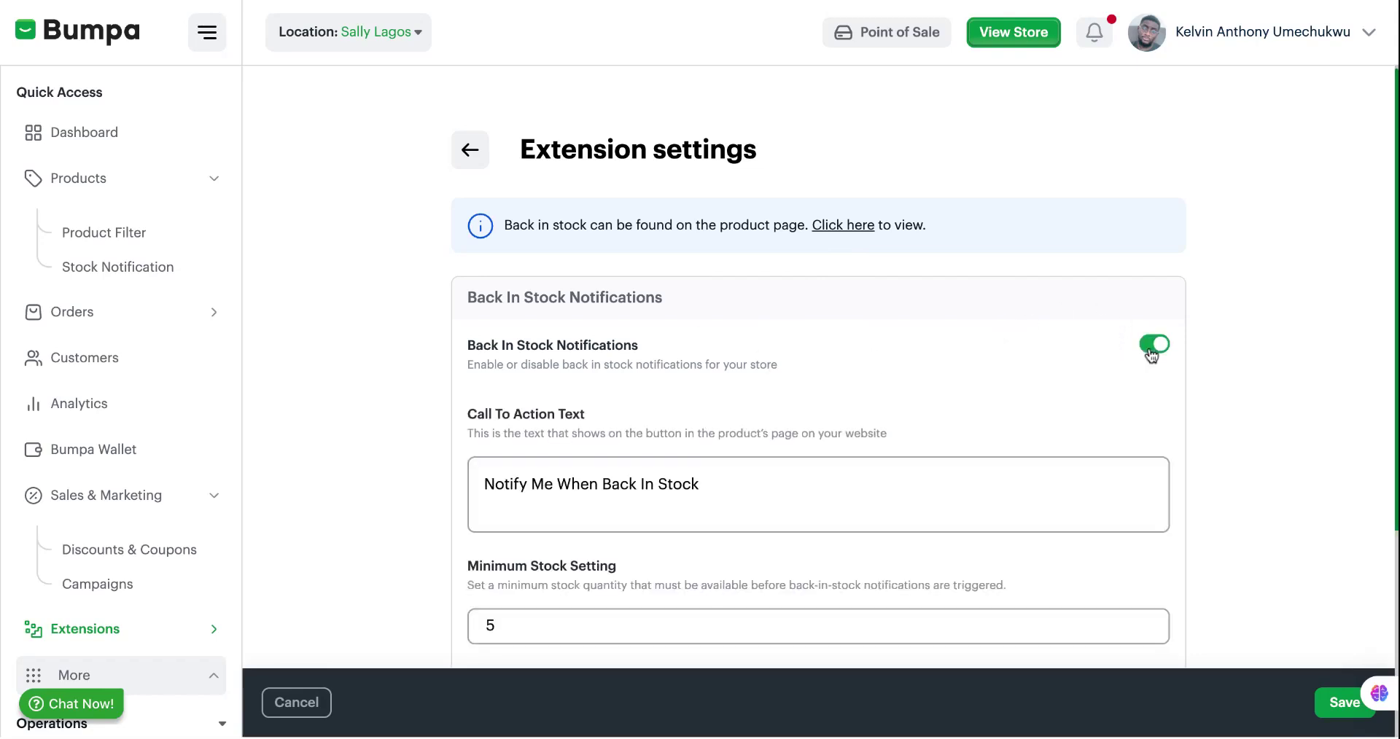
scroll(991, 413, down, 3)
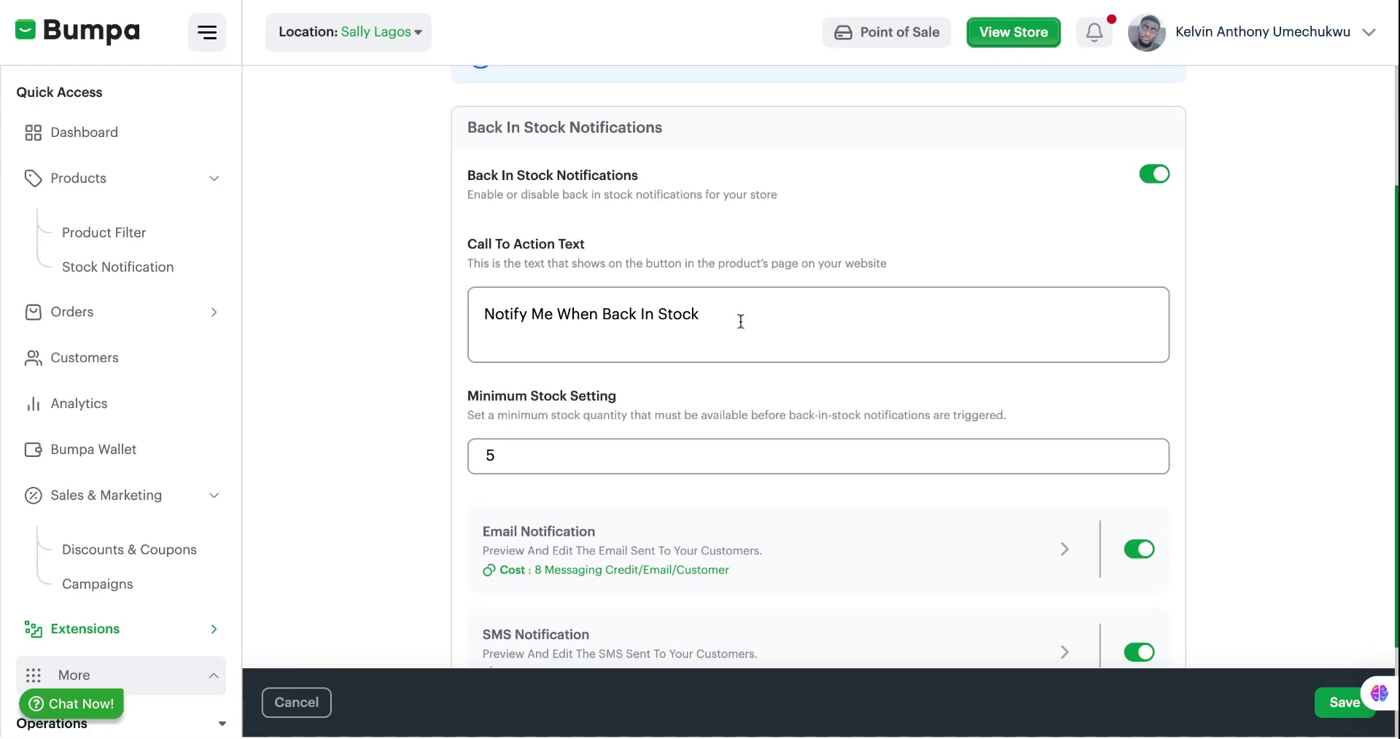
Check the 'Notify Me When Back In Stock' call-to-action text and scroll down the settings.
drag(641, 315, 772, 321)
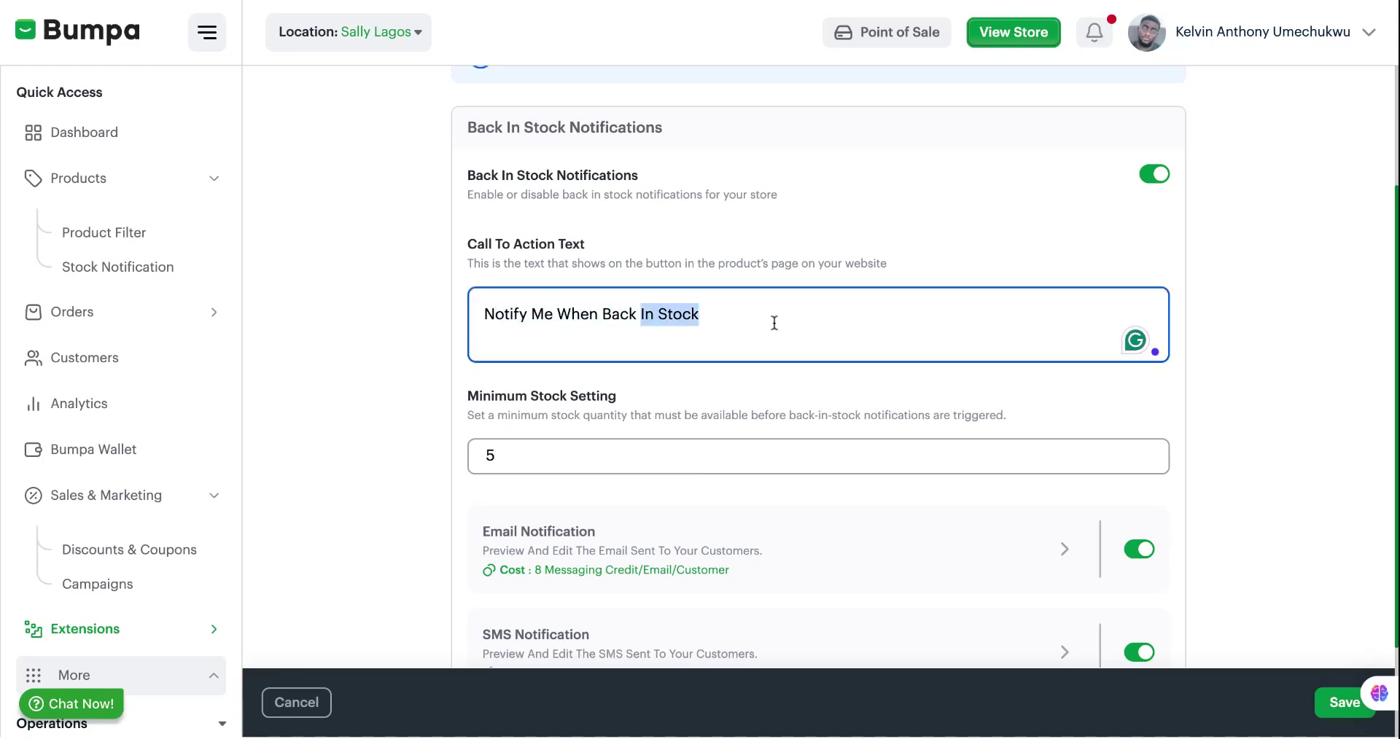
scroll(772, 318, down, 1)
click(778, 377)
scroll(779, 380, down, 1)
scroll(779, 382, down, 1)
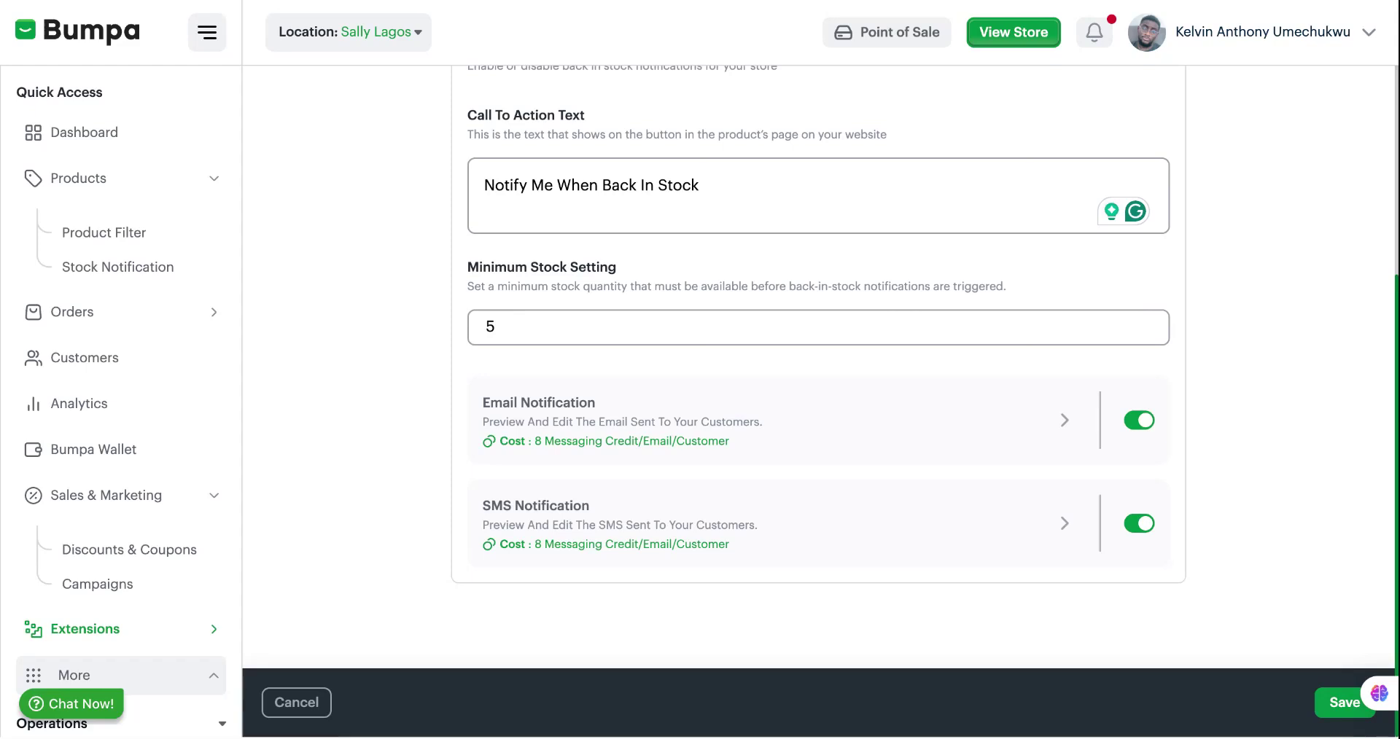
Replace the Minimum Stock Setting value with 5.
click(500, 330)
key(BackSpace)
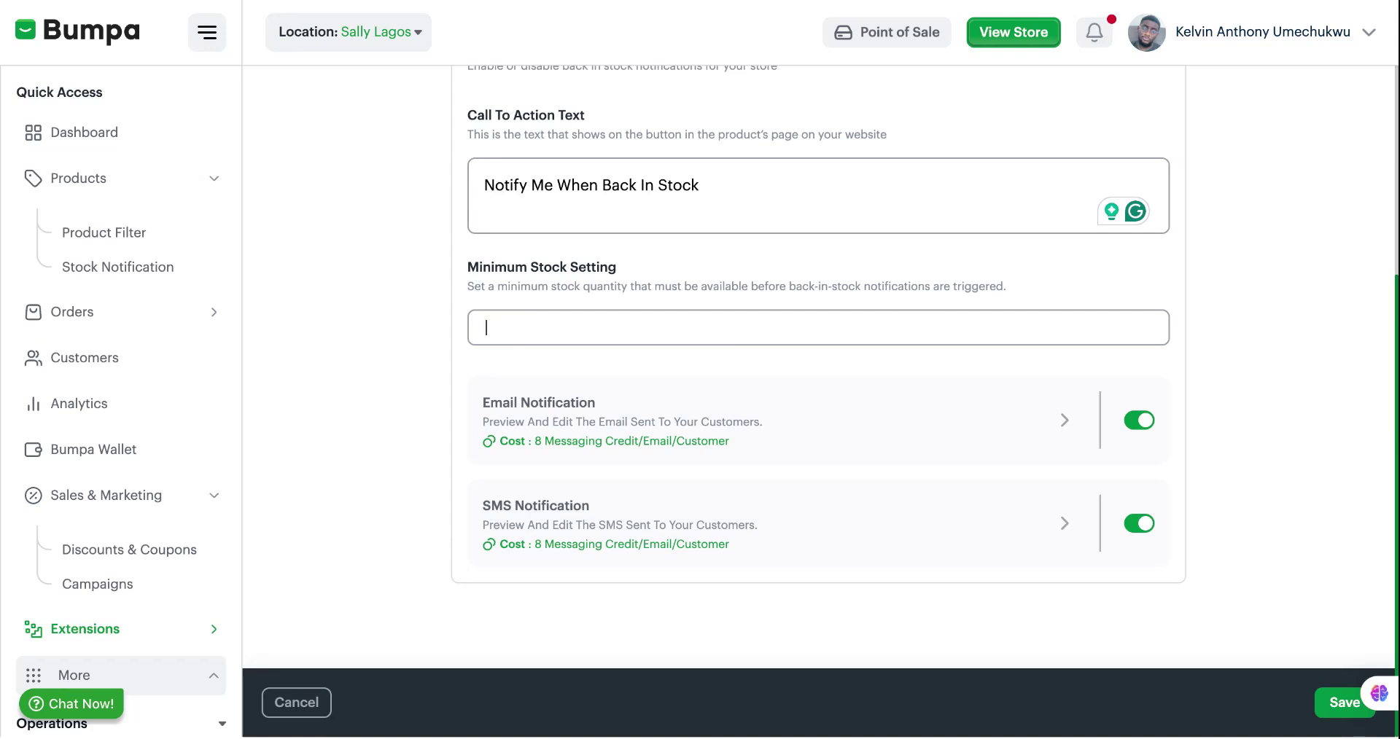
text(5)
click(1139, 433)
click(1139, 435)
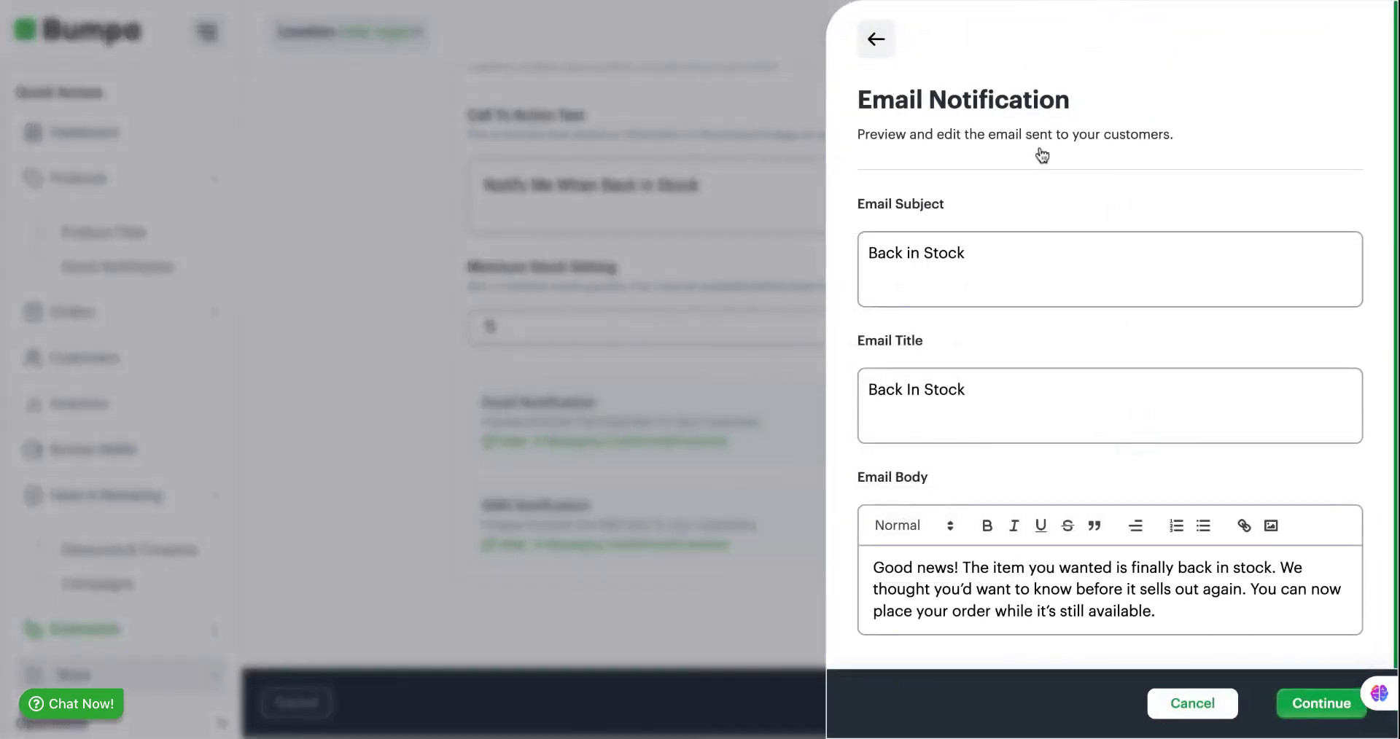
scroll(1043, 573, down, 1)
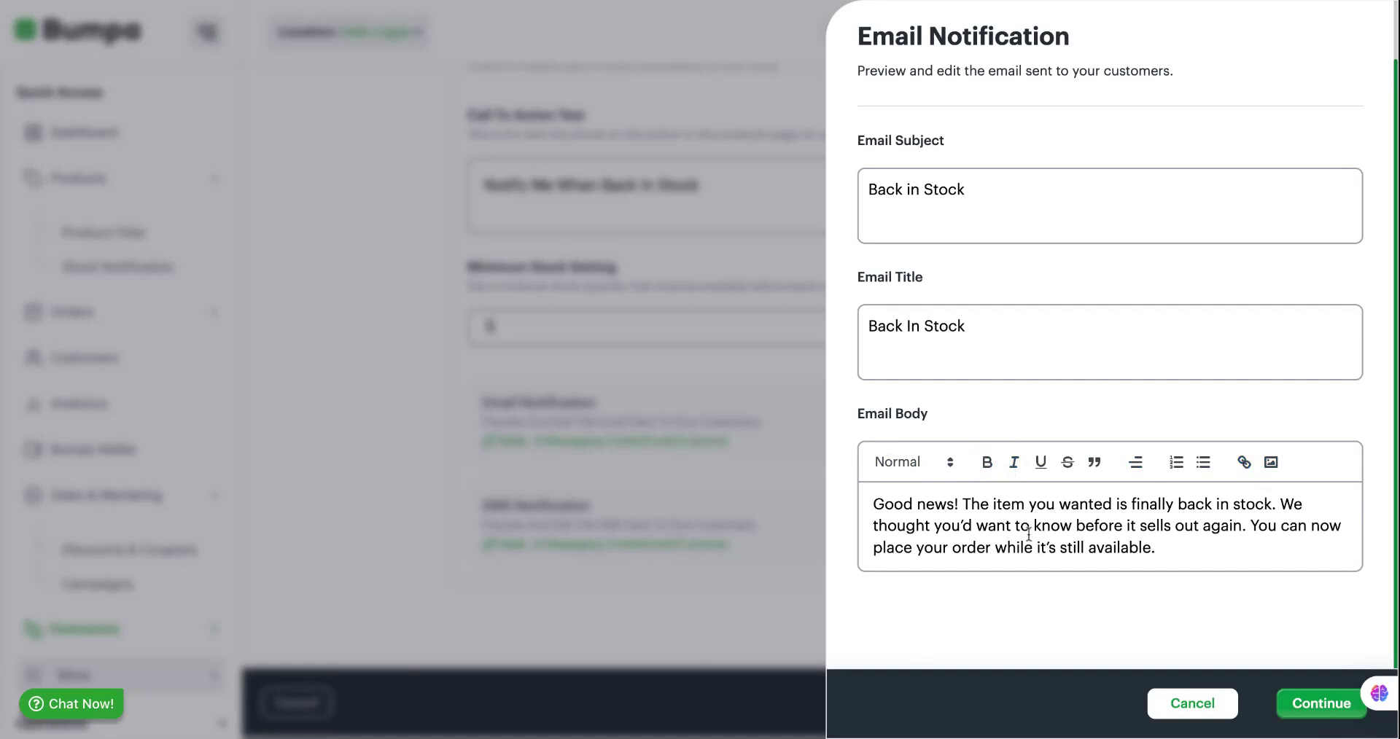
click(1311, 703)
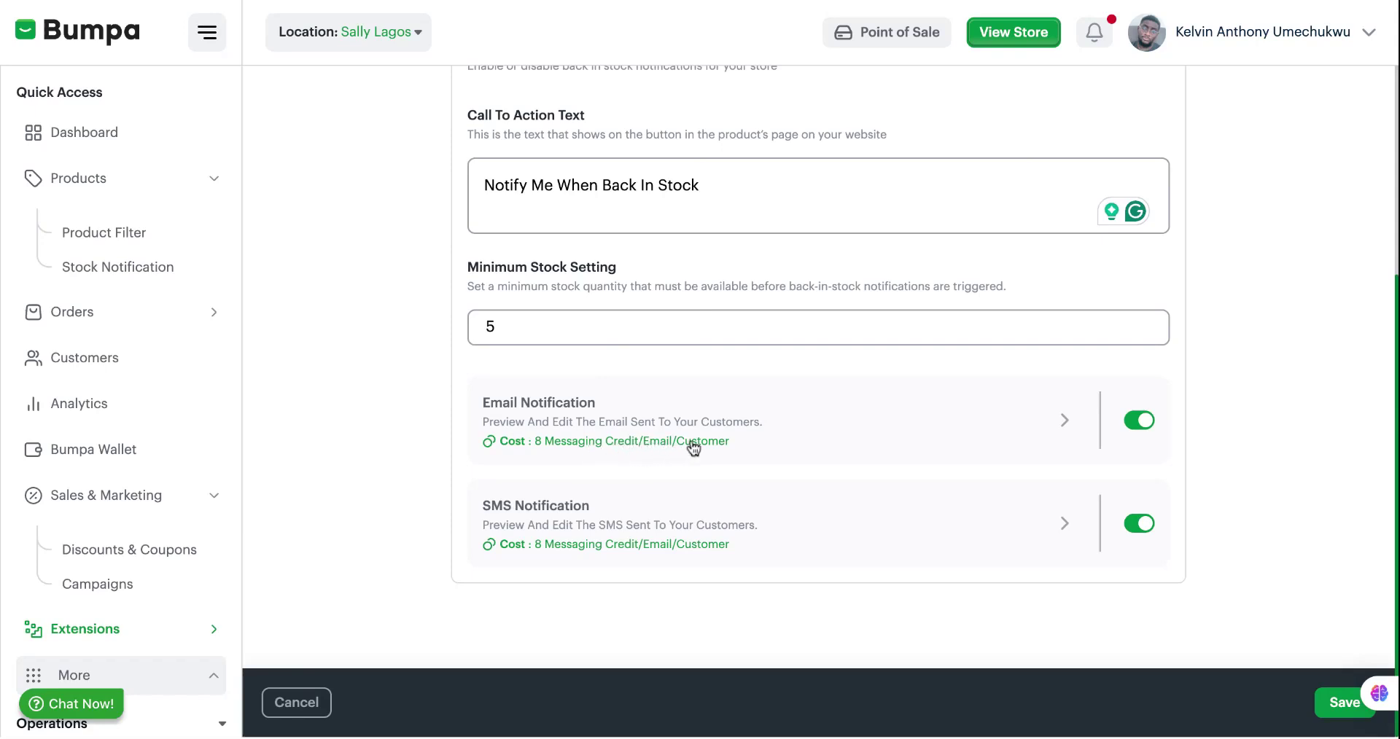
scroll(702, 458, down, 1)
click(1142, 534)
click(1142, 535)
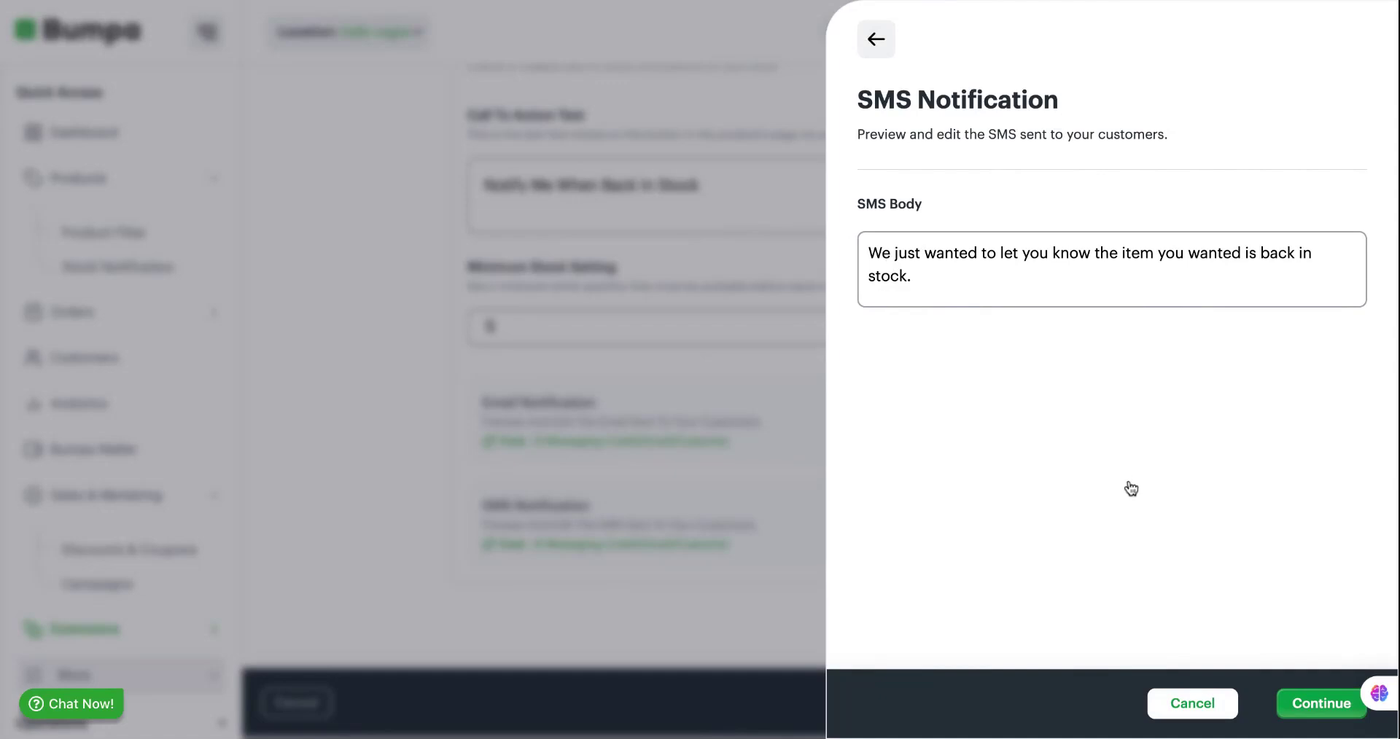
click(1295, 704)
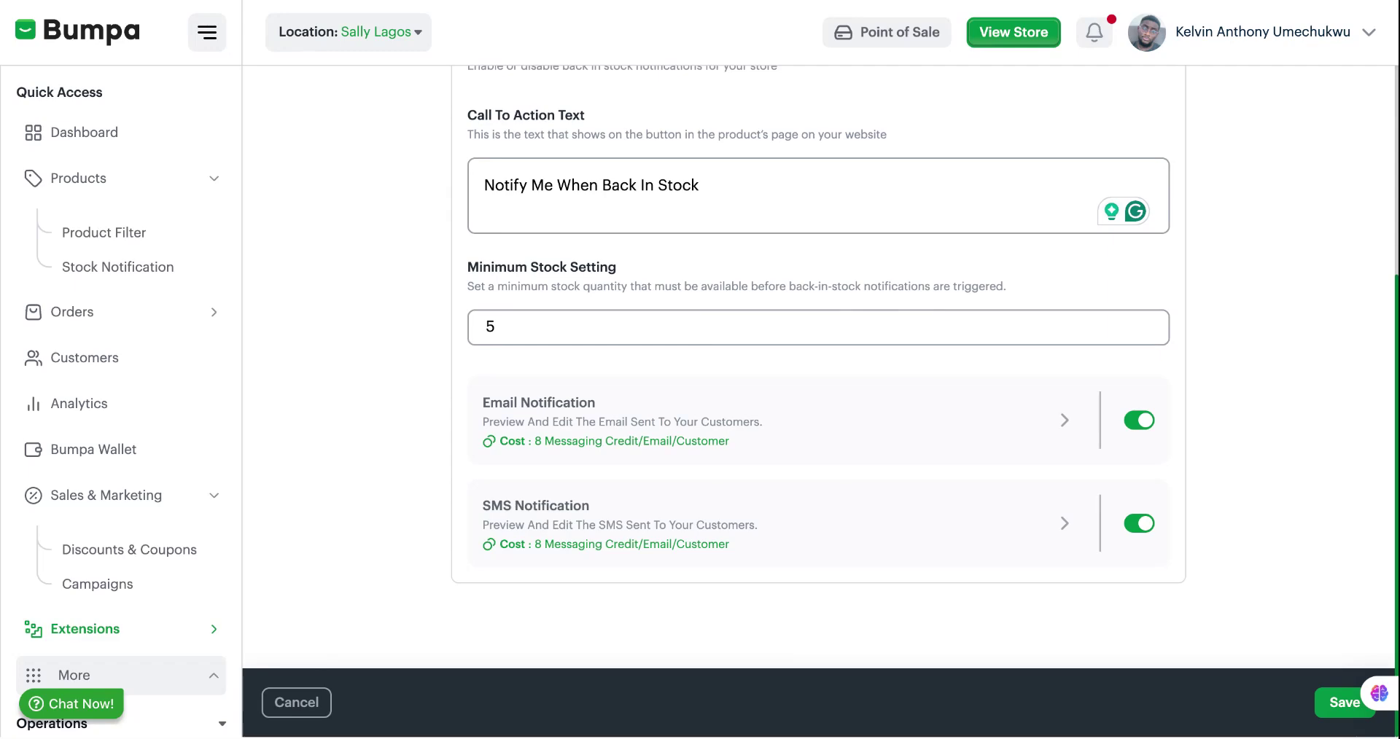
Review the settings (notifications on, minimum stock 5, email and SMS) and save them.
scroll(838, 363, up, 3)
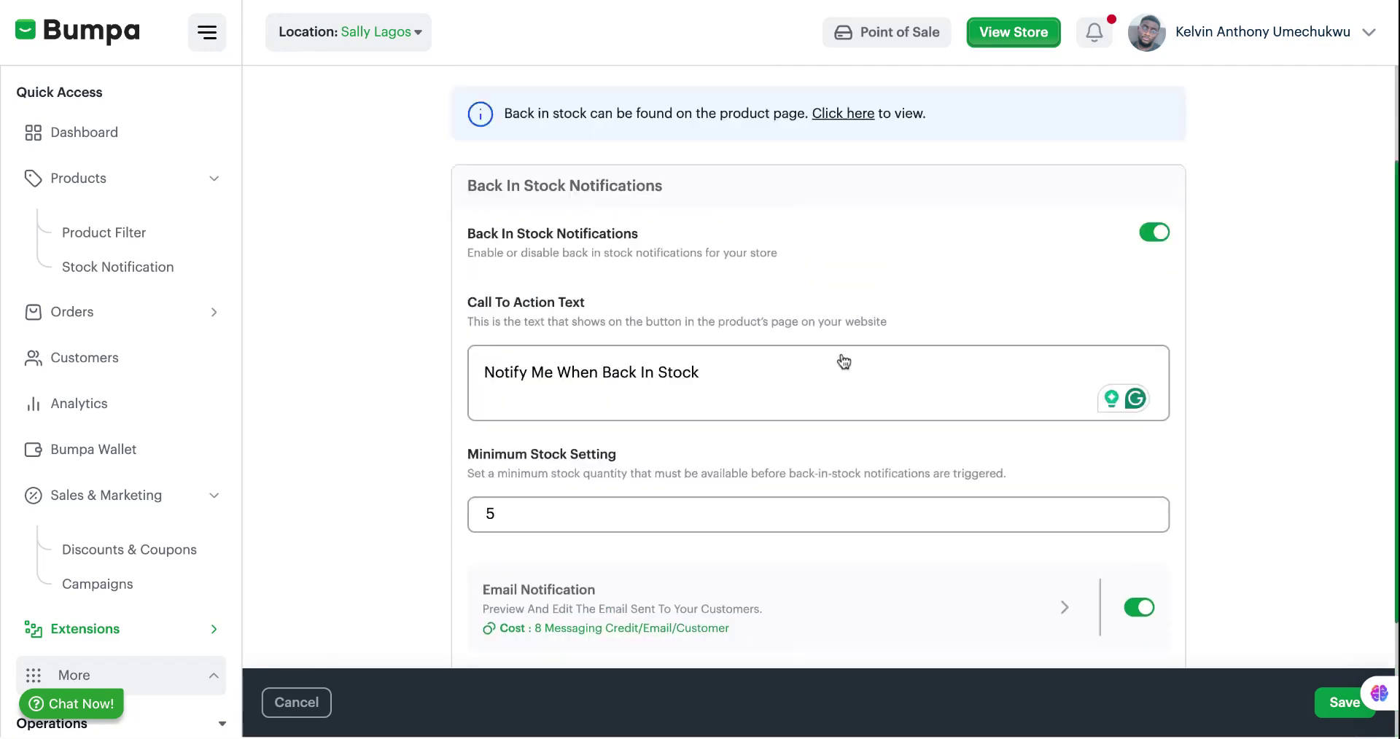
scroll(838, 362, down, 2)
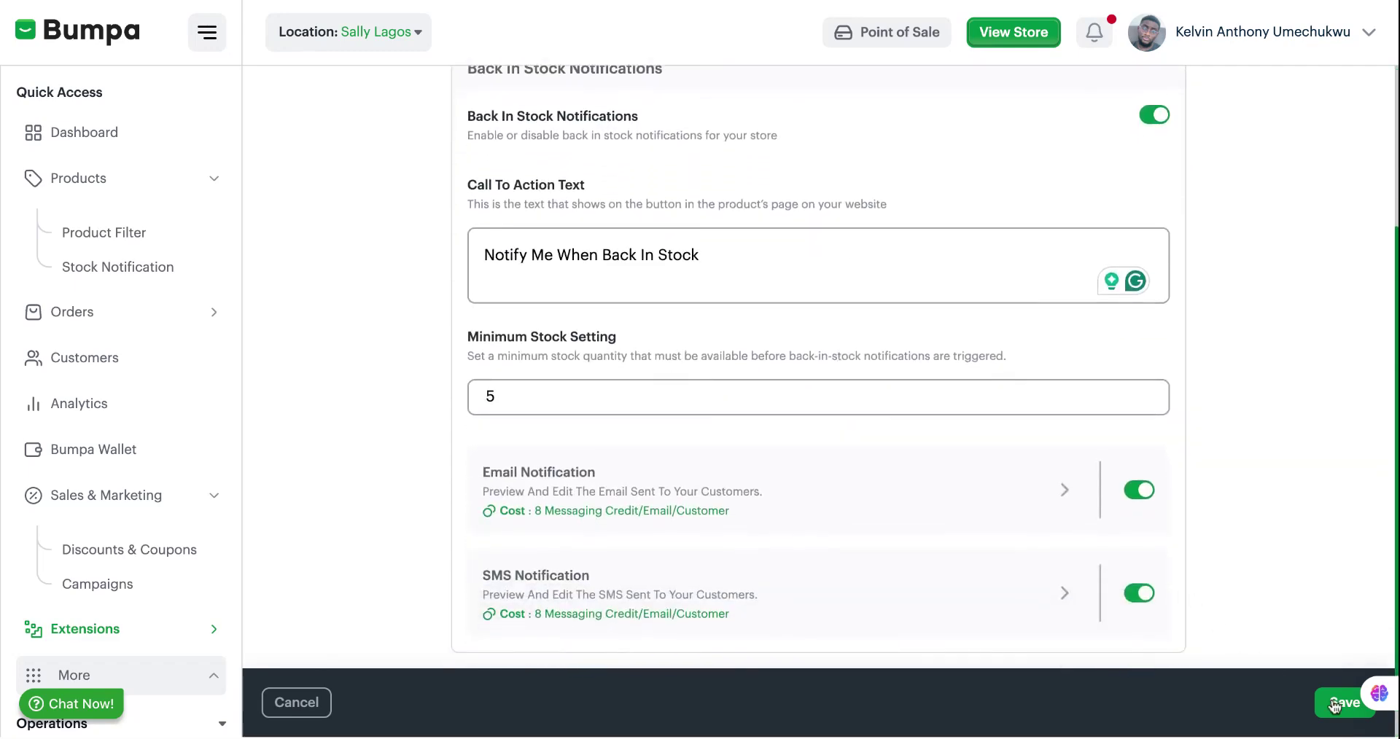
click(1336, 706)
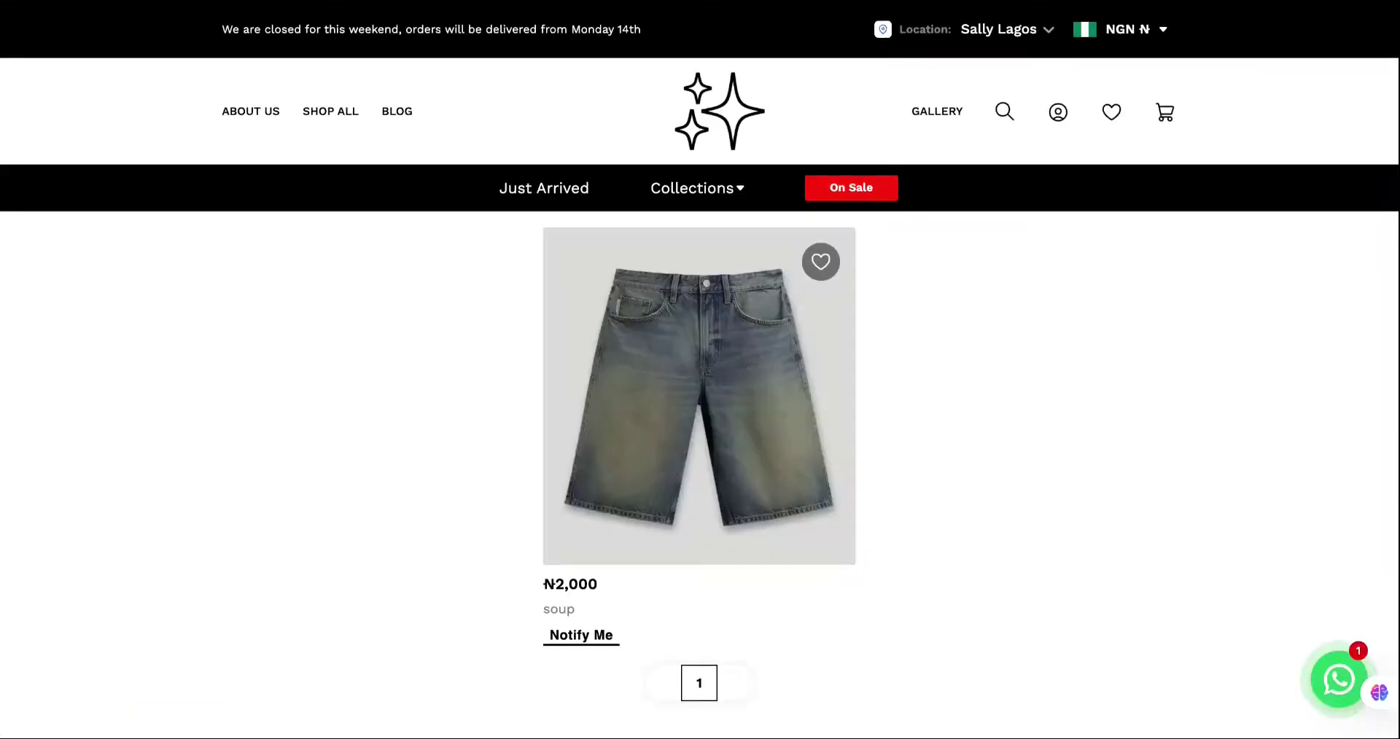
On the storefront, open the Notify Me sign-up form for the soup shorts.
scroll(614, 343, down, 3)
scroll(614, 343, up, 1)
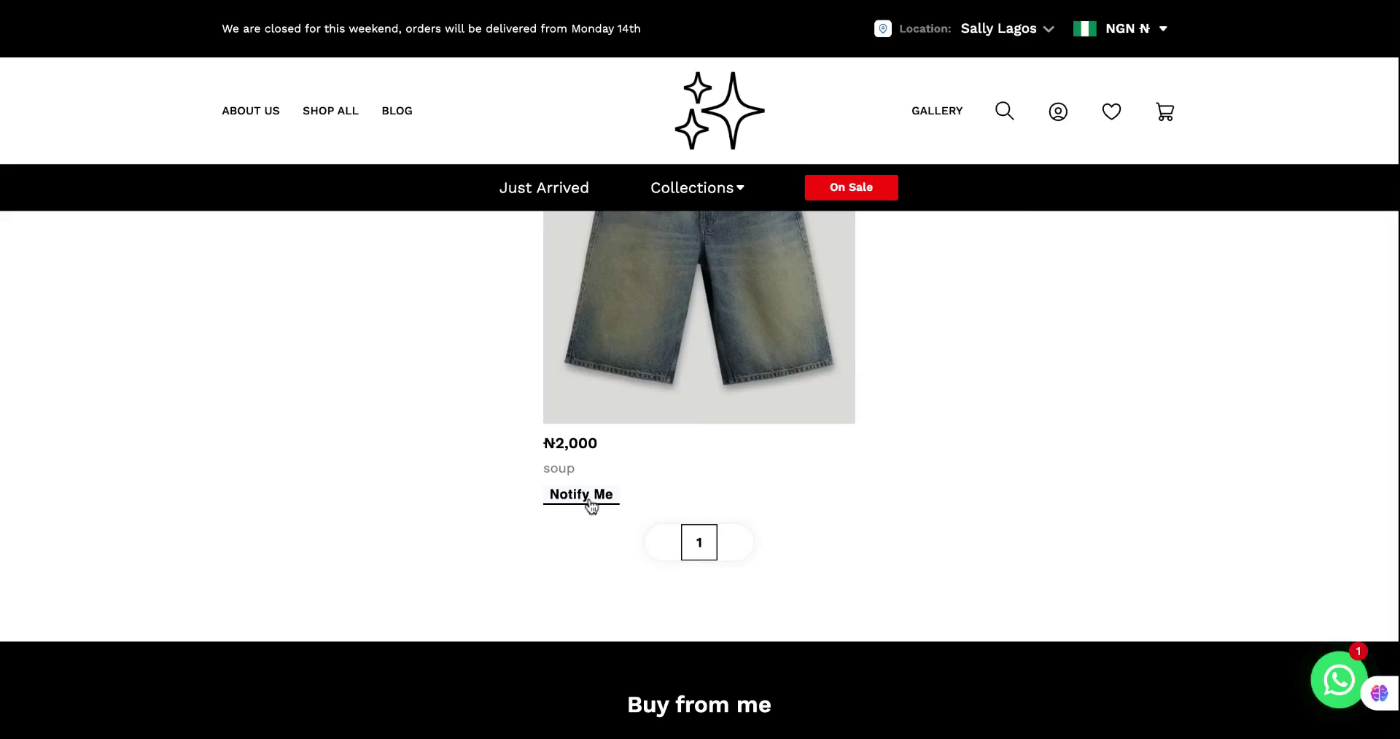
scroll(655, 413, up, 2)
scroll(657, 413, down, 1)
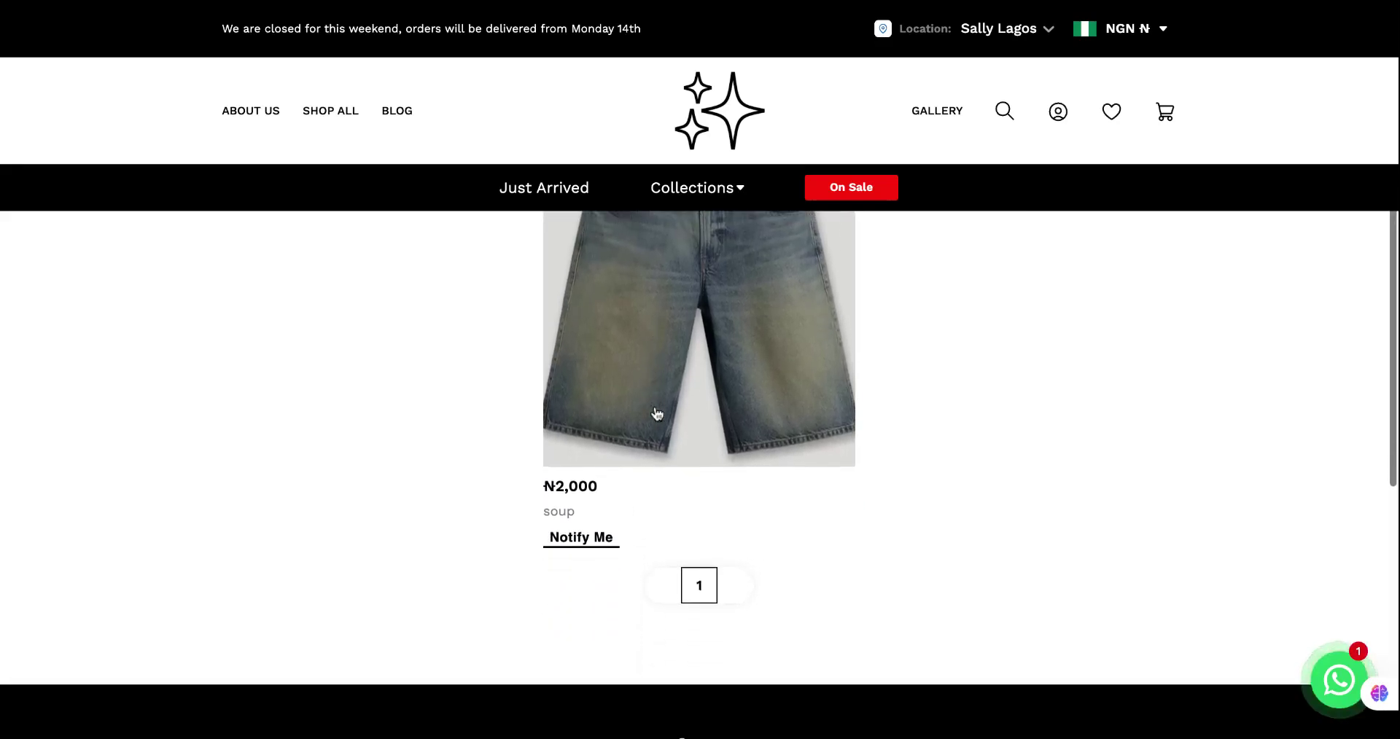
click(583, 538)
Fill in the shopper's name and e-mail address and submit the back-in-stock sign-up.
click(516, 331)
text(Petra)
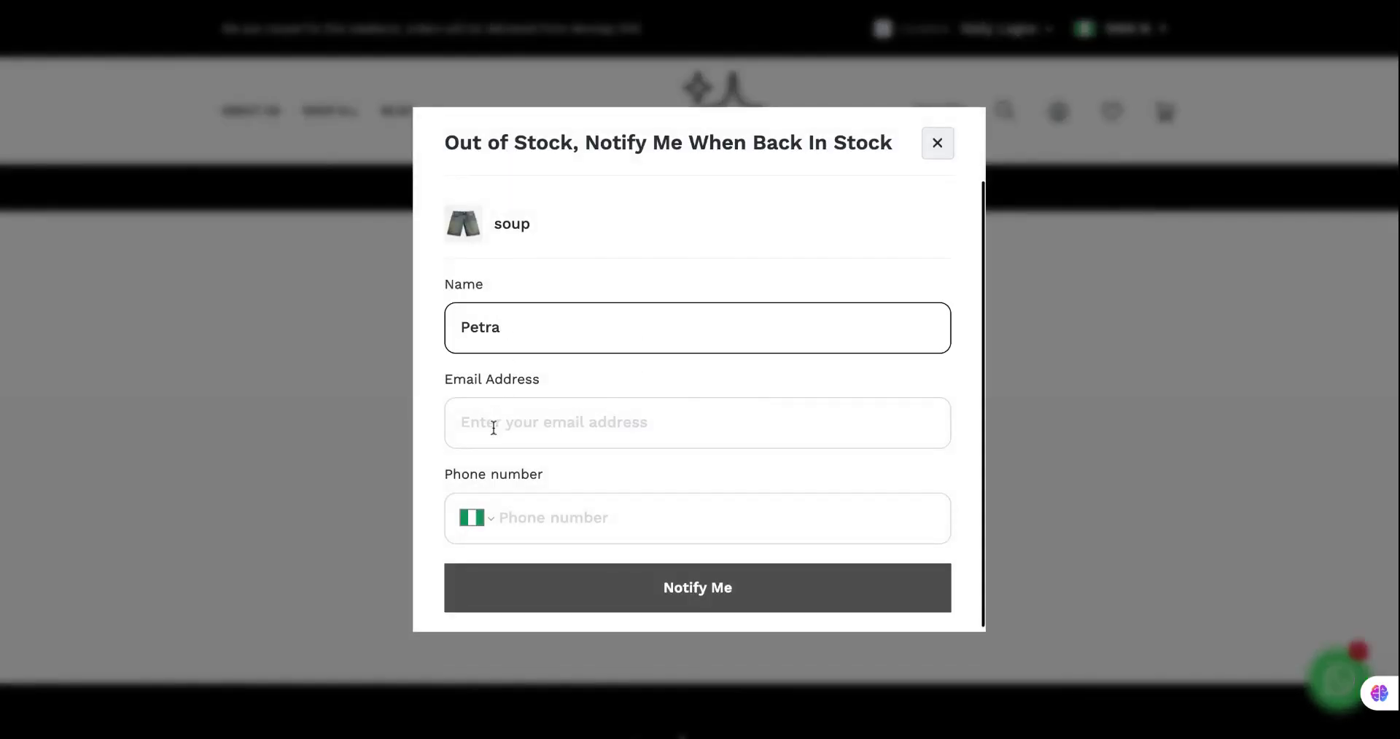
click(494, 428)
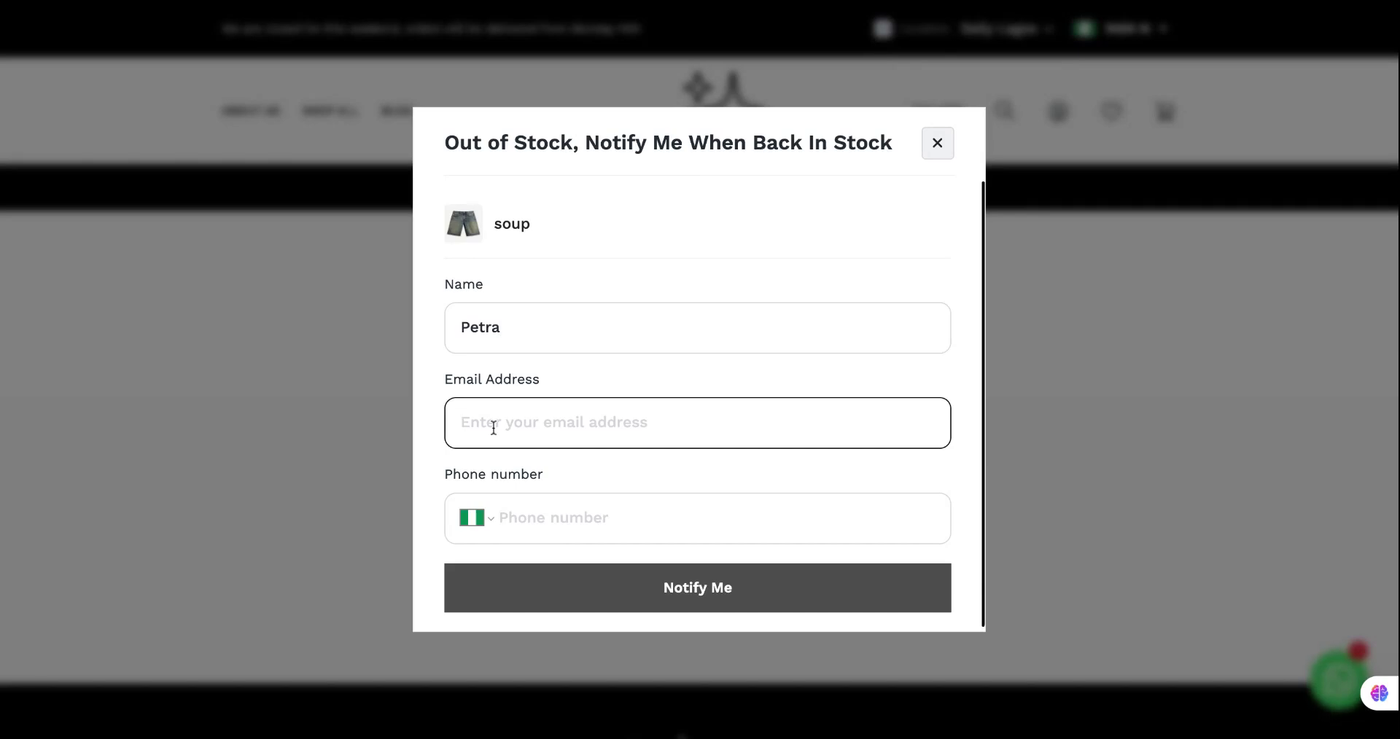
click(524, 525)
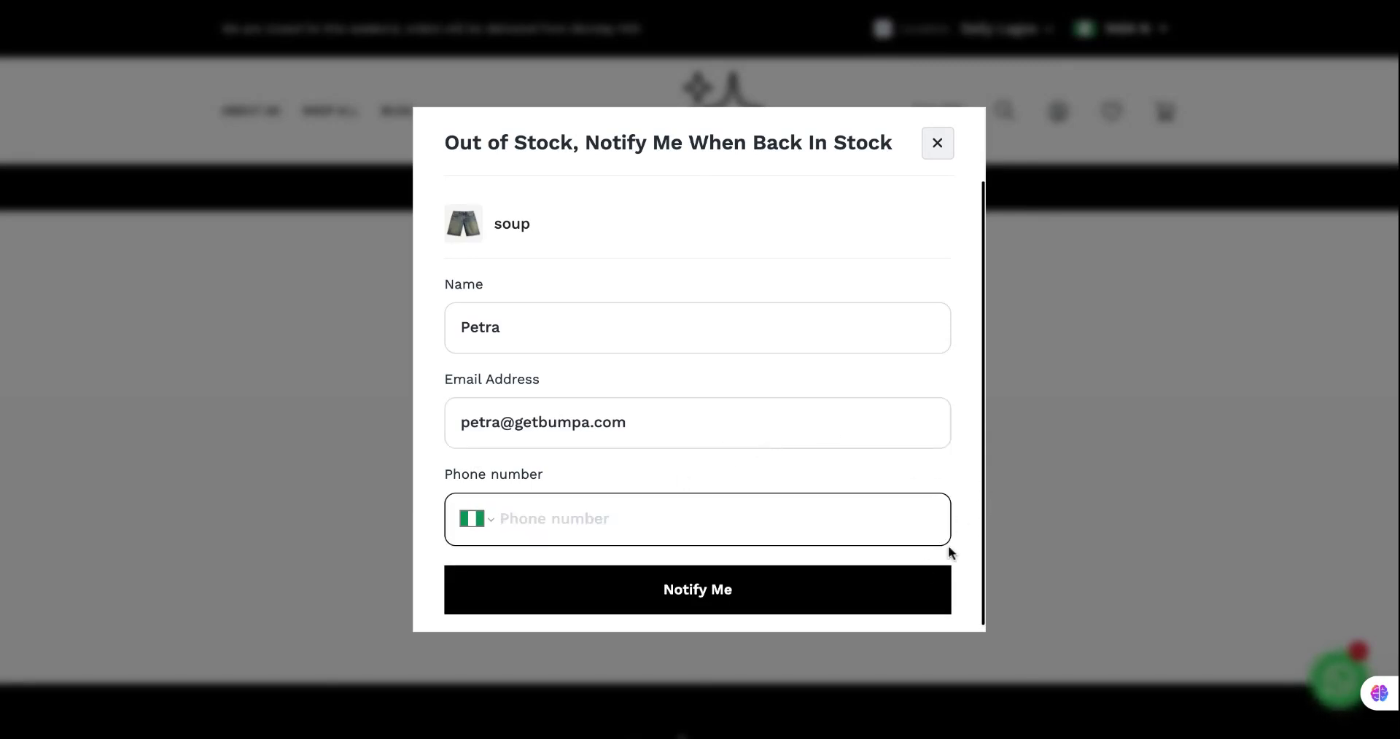
click(908, 597)
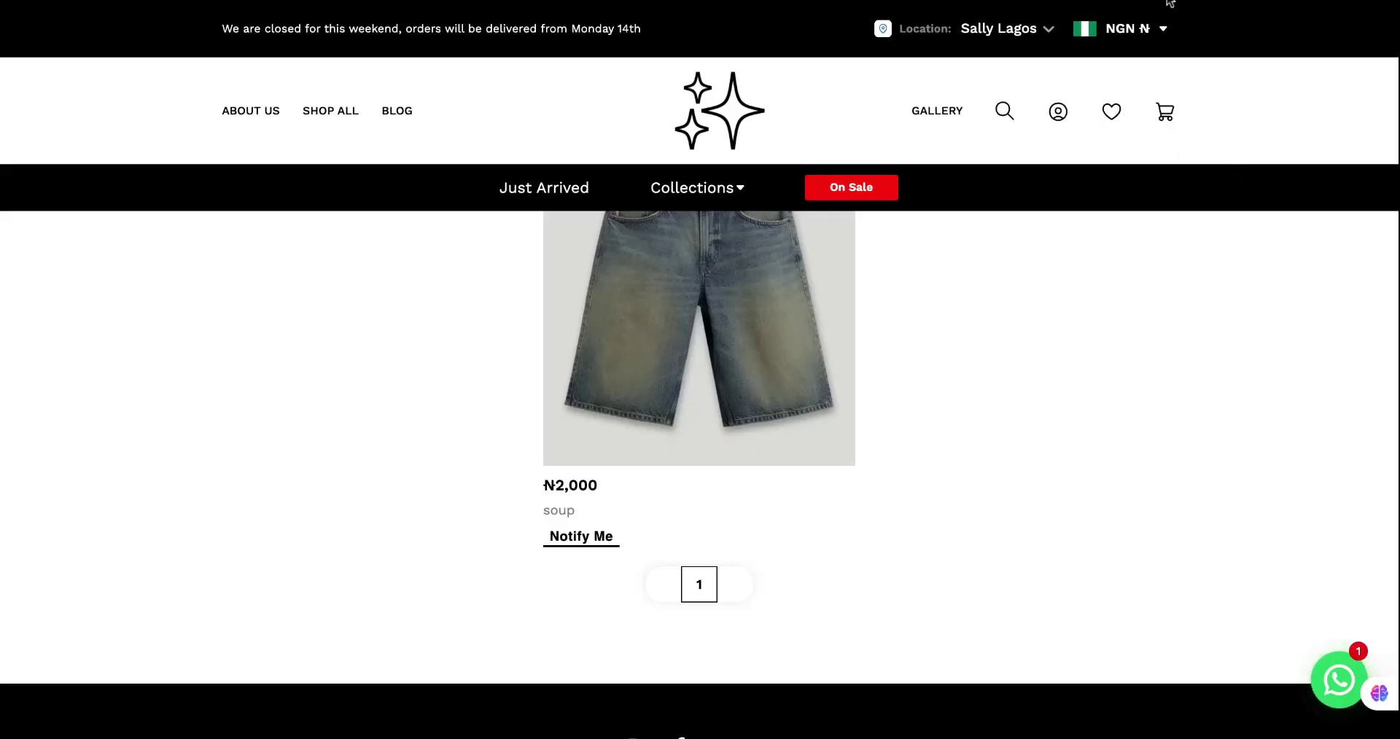
Check the overview's 7 total sign-ups and soup's 2 subscribers, then scroll to the Products table.
click(351, 1)
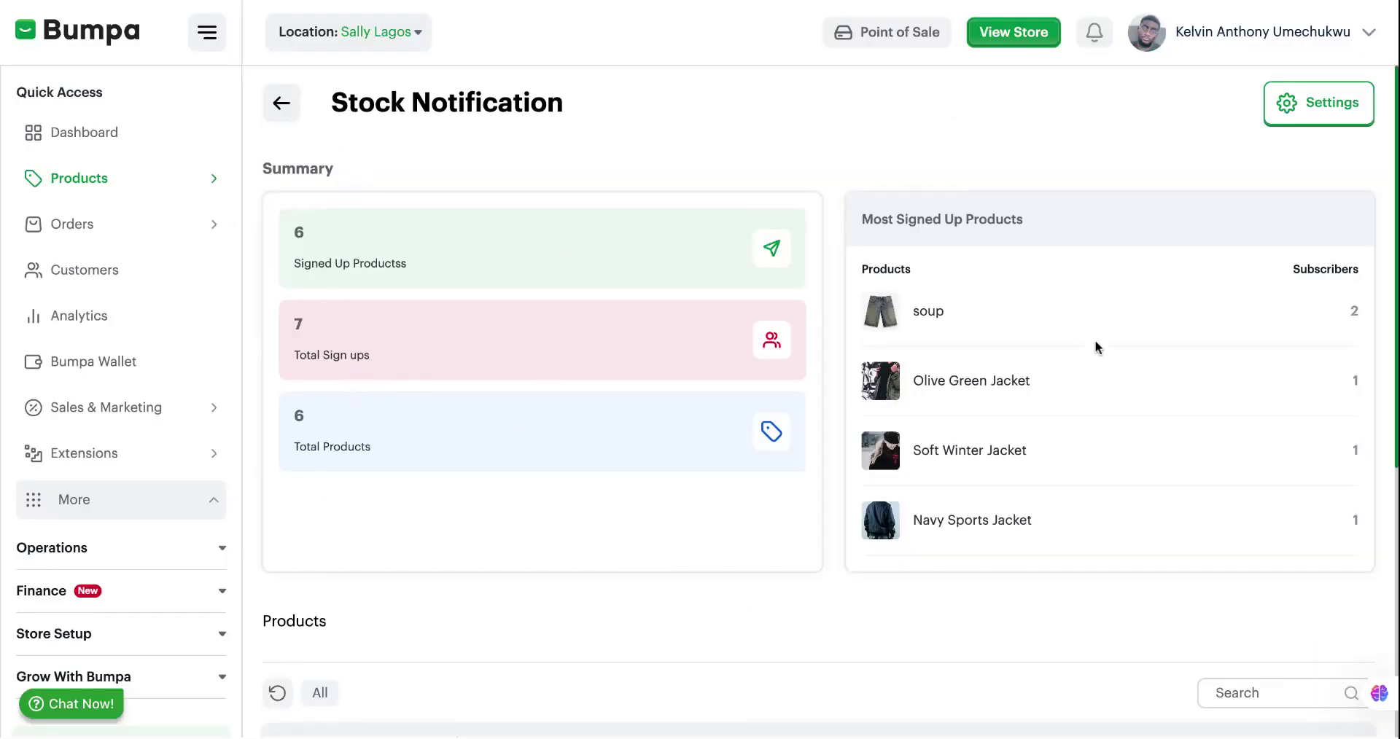
double_click(932, 314)
click(1280, 321)
scroll(1013, 510, down, 1)
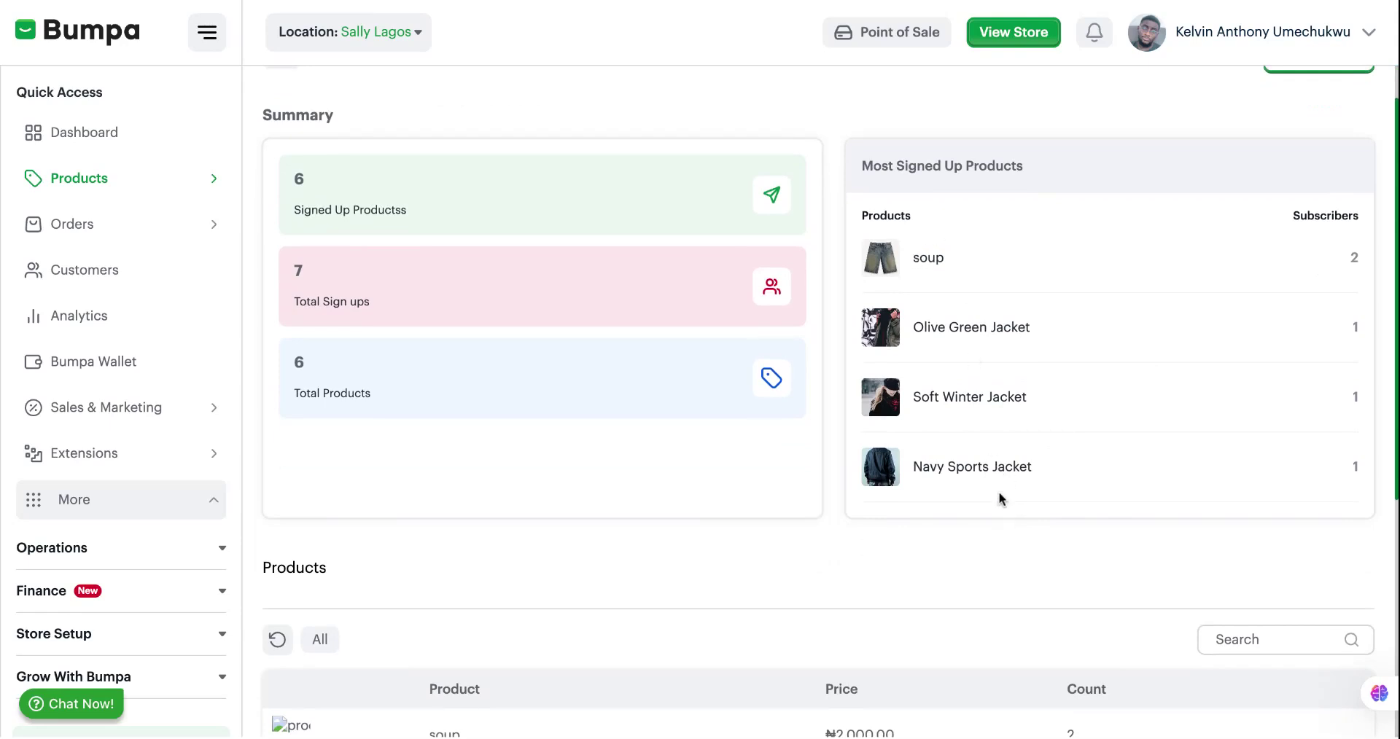
scroll(996, 547, down, 1)
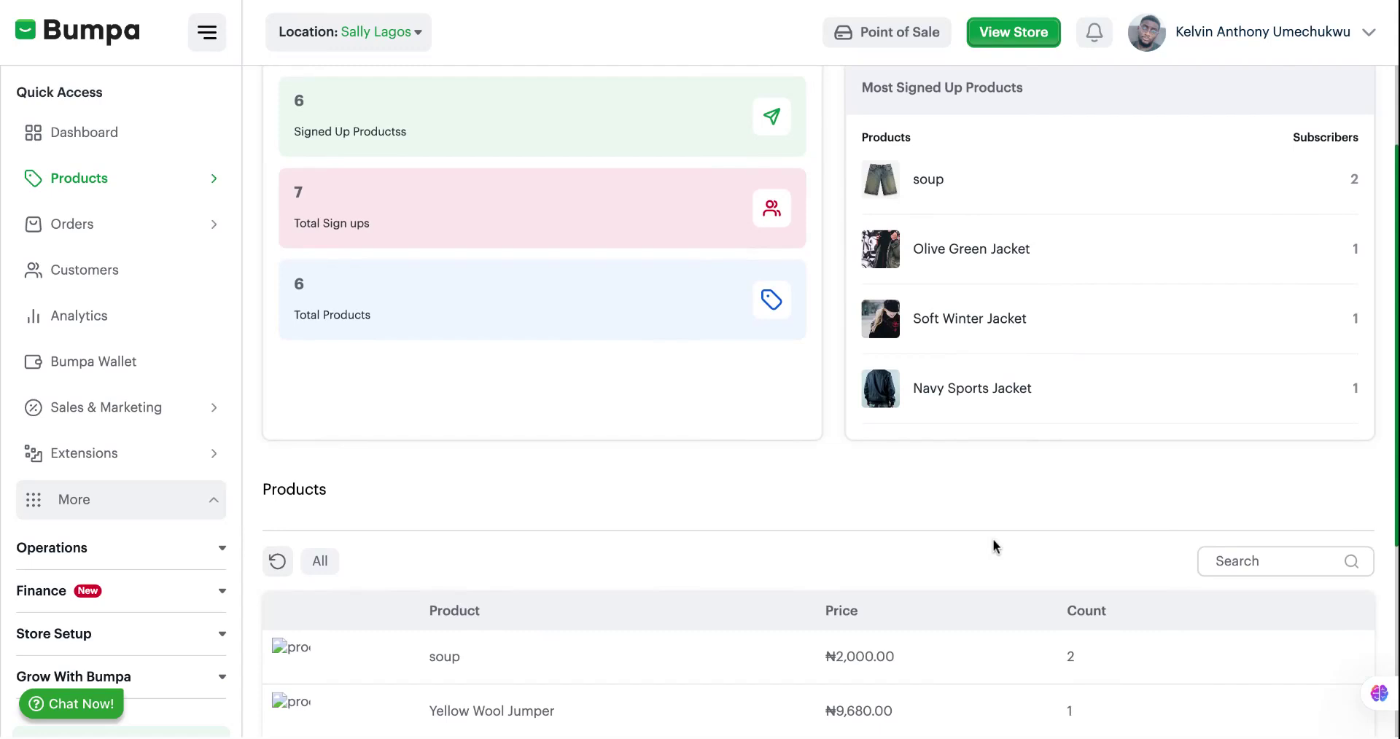